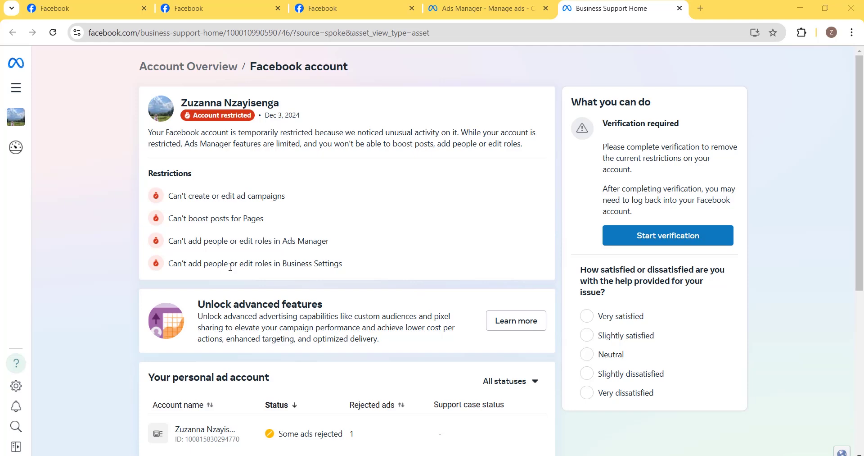
- Start identity verification to reach the page showing the account locked since February 5, 2025
scroll(341, 275, down, 4)
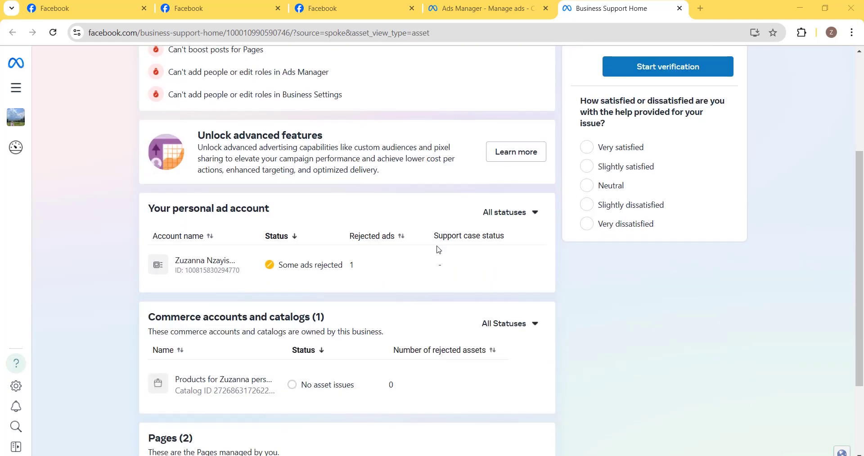
scroll(468, 239, down, 3)
scroll(525, 216, up, 4)
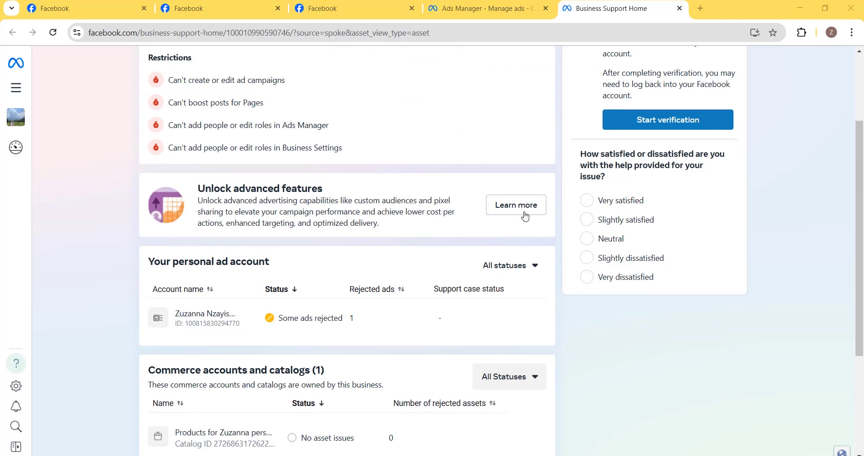
scroll(526, 217, up, 3)
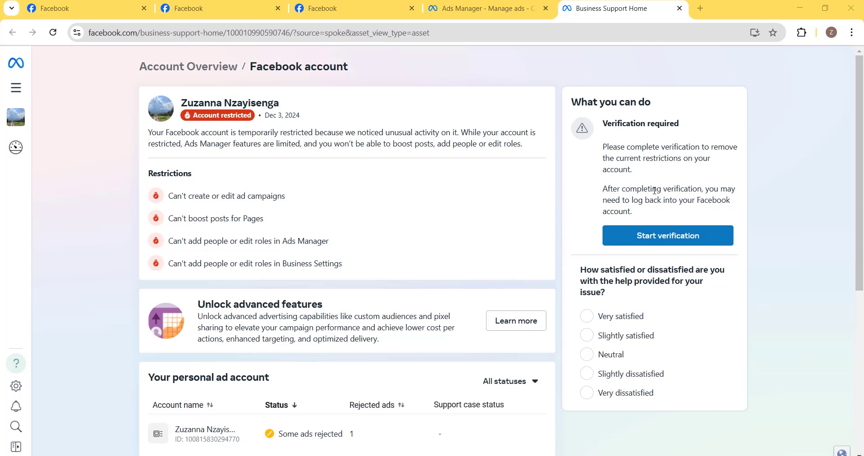
click(652, 242)
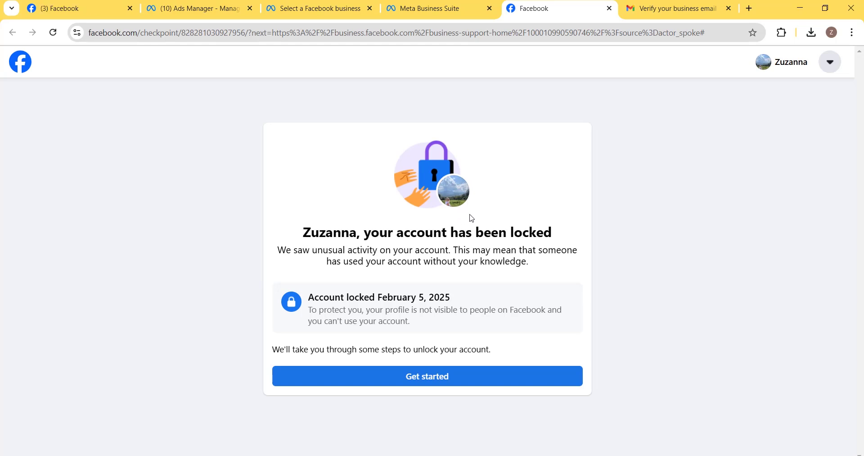
- Begin the account unlock steps and continue to the linked-accounts review
click(425, 377)
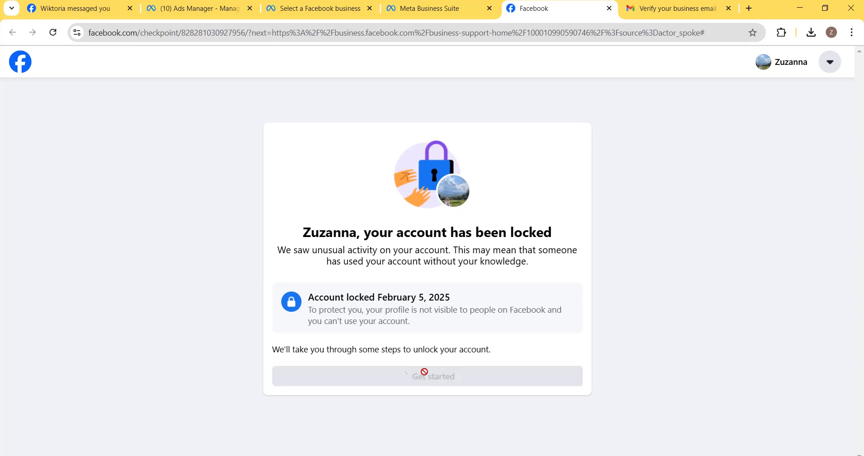
click(439, 353)
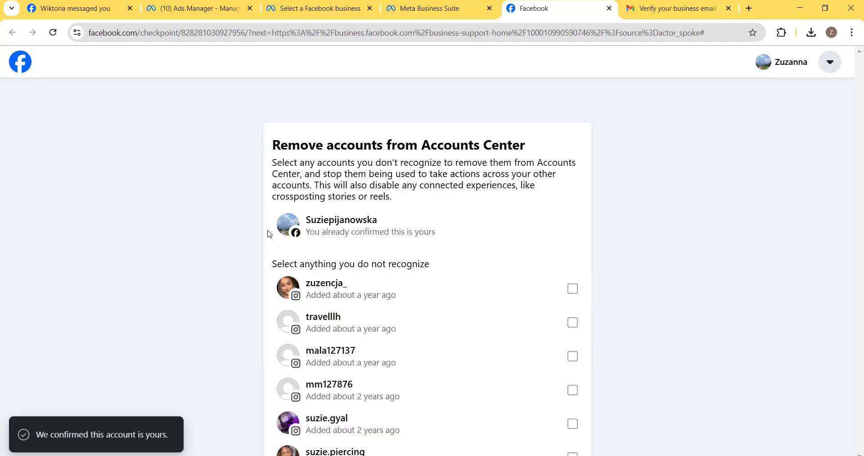
scroll(249, 267, down, 2)
scroll(426, 328, up, 2)
scroll(401, 276, down, 1)
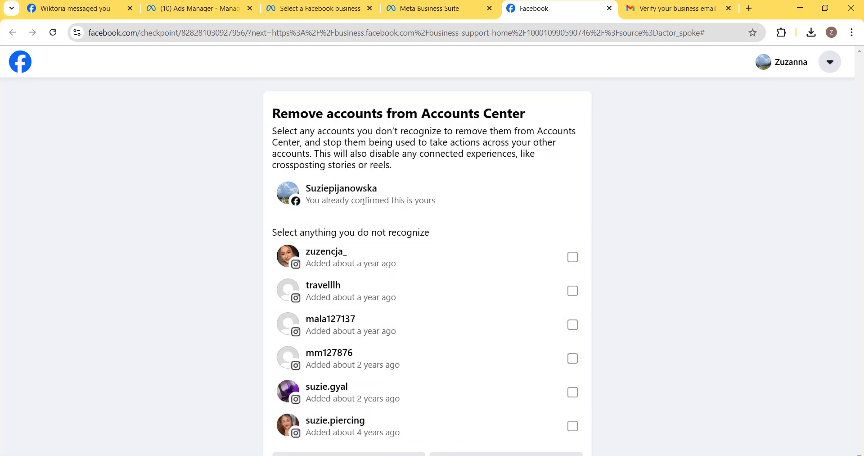
- Tick all six listed Instagram accounts and choose Keep everything
click(543, 255)
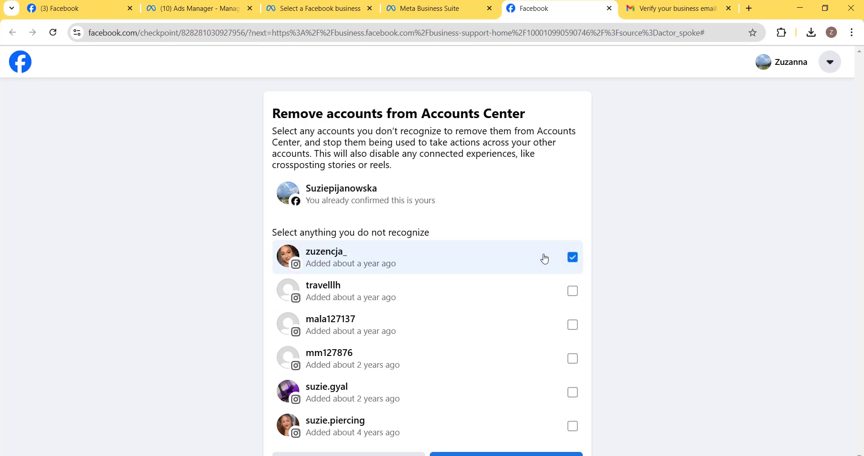
scroll(546, 311, down, 1)
click(468, 347)
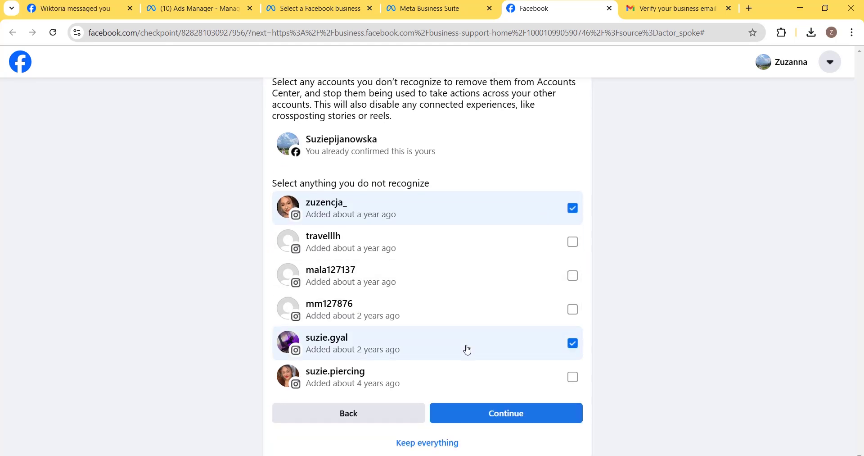
click(472, 370)
click(528, 308)
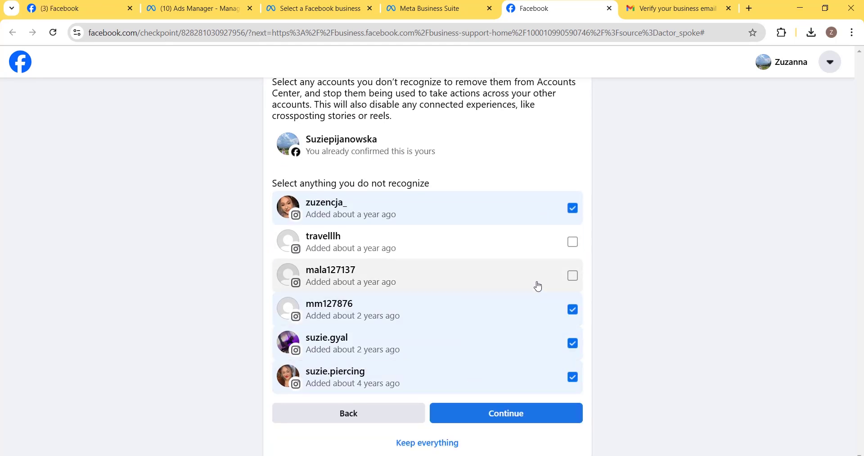
click(538, 277)
click(540, 252)
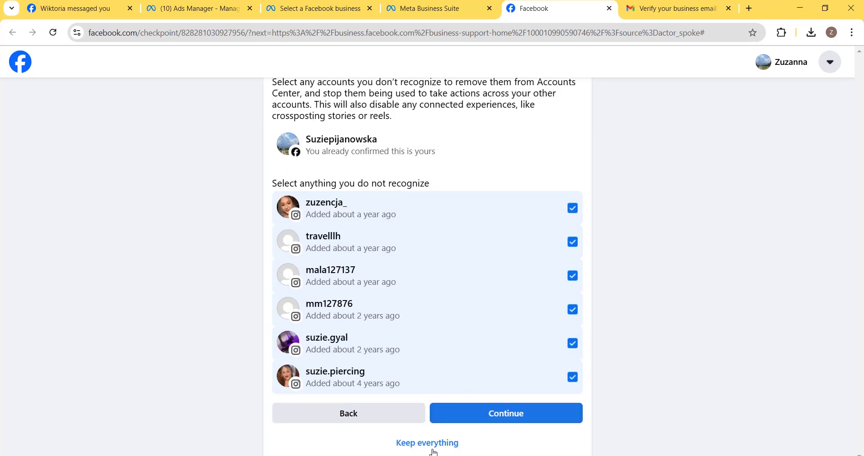
click(432, 442)
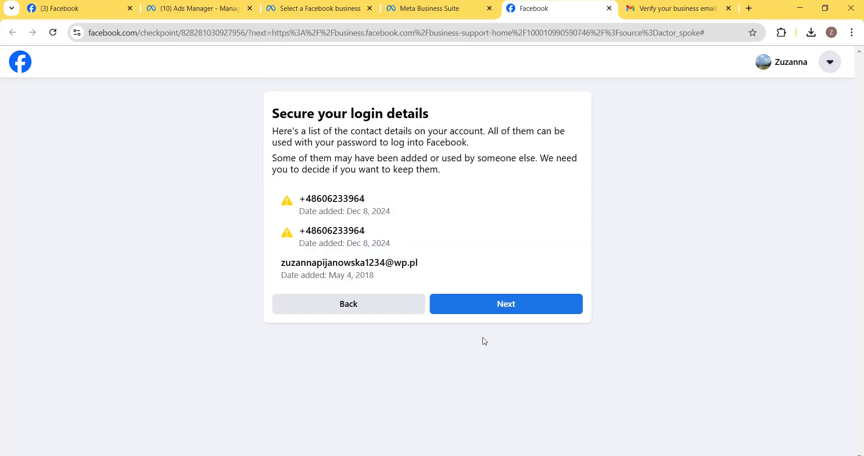
- Keep every email and phone number, confirm the login details, and return to Facebook
click(506, 313)
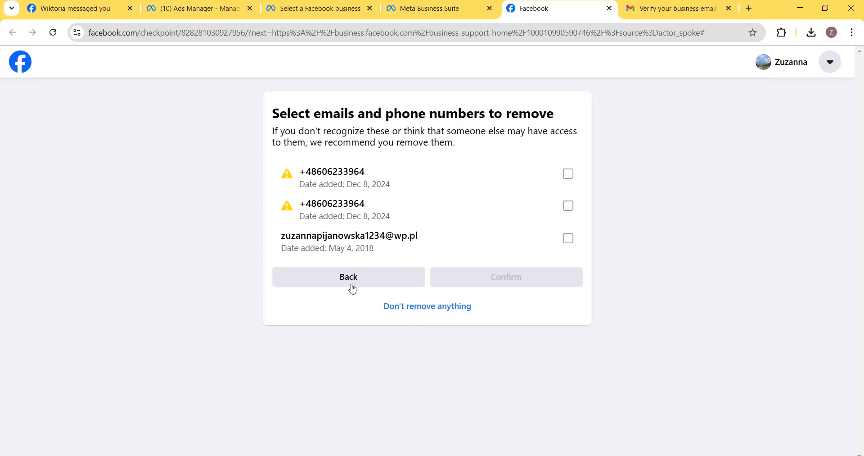
click(399, 307)
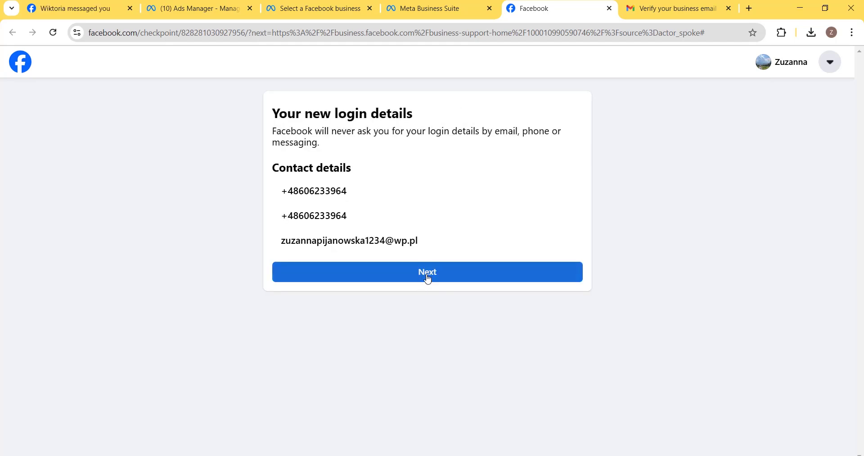
click(427, 277)
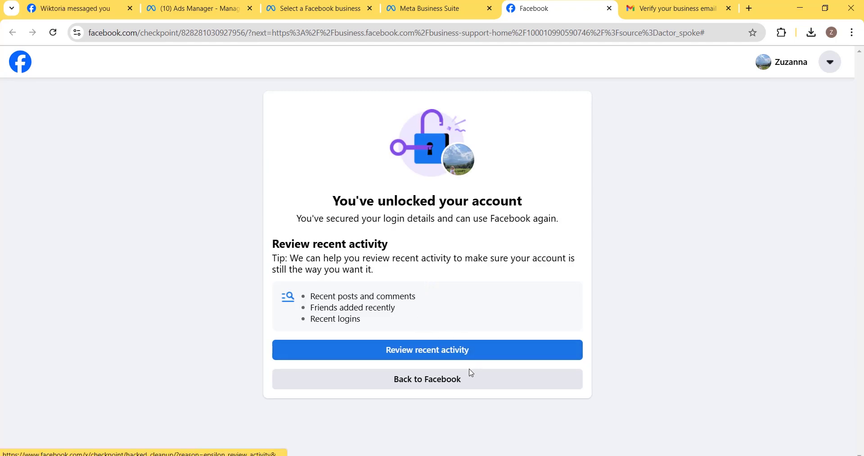
click(448, 387)
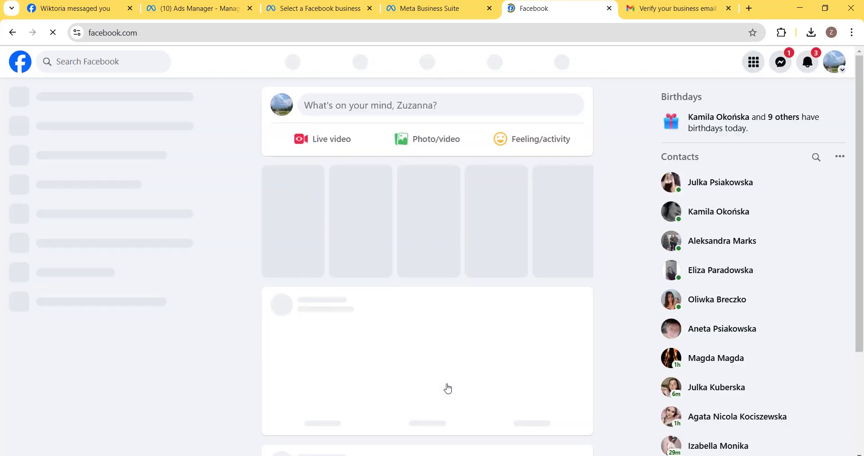
- Switch to the Ads Manager tab listing the 24 completed campaigns
click(232, 8)
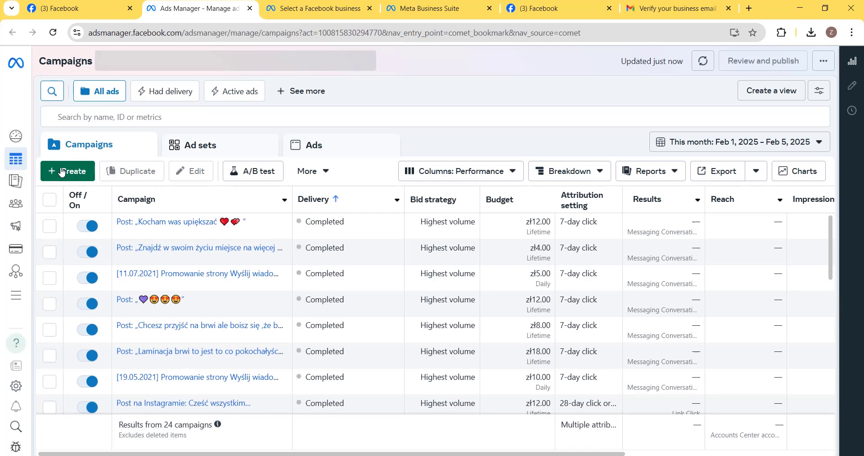
- Confirm the + Create campaign objective chooser opens, close it, and go to Account Overview
click(62, 172)
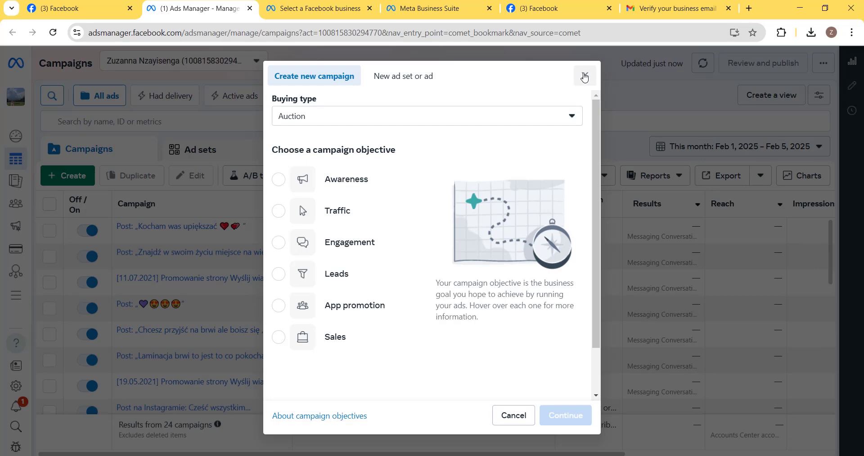
click(586, 75)
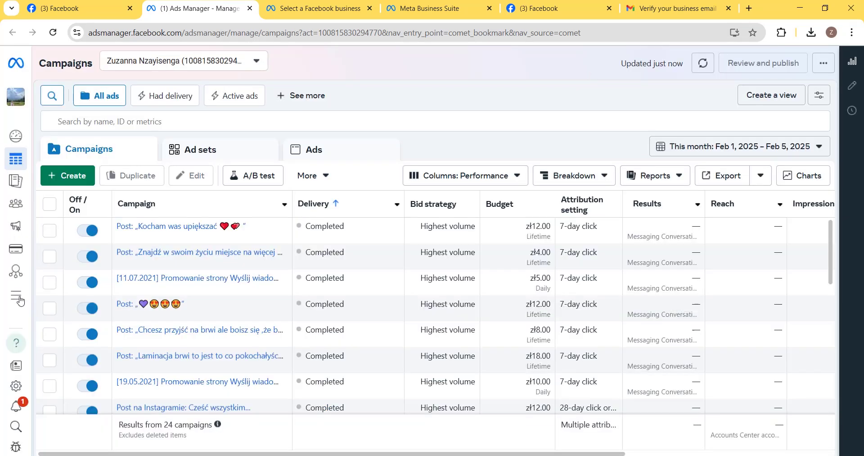
click(67, 136)
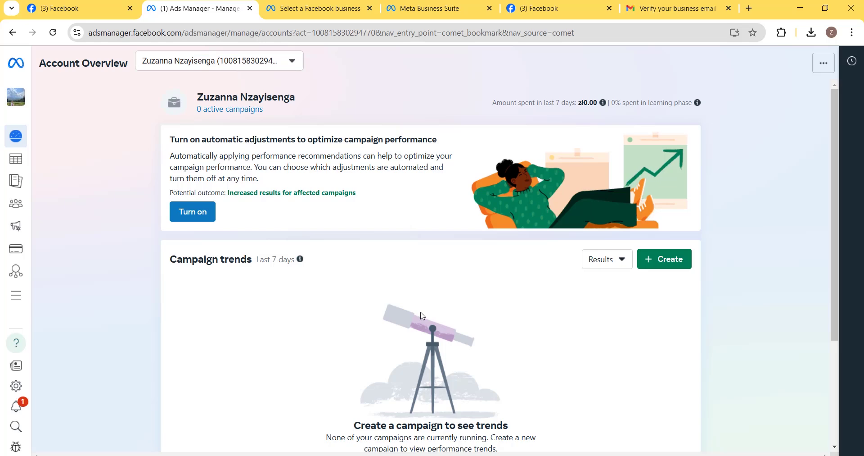
- Check the ad account selector, then show the notifications panel of recent comments and page activity
scroll(499, 336, down, 3)
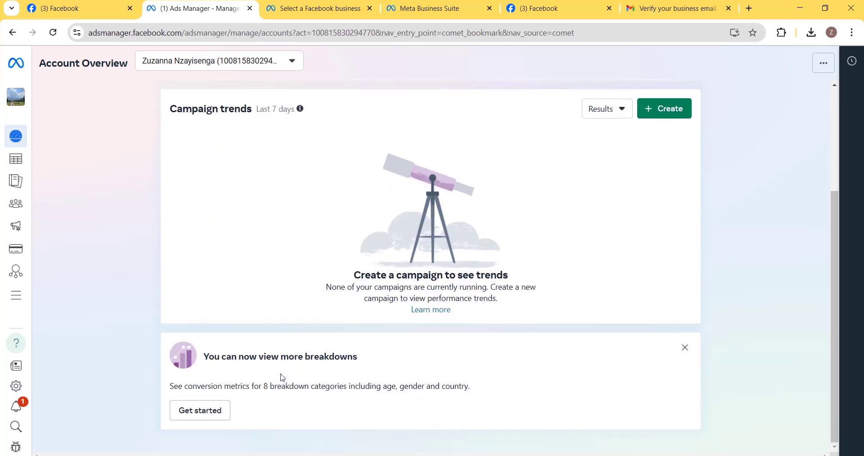
scroll(428, 343, up, 4)
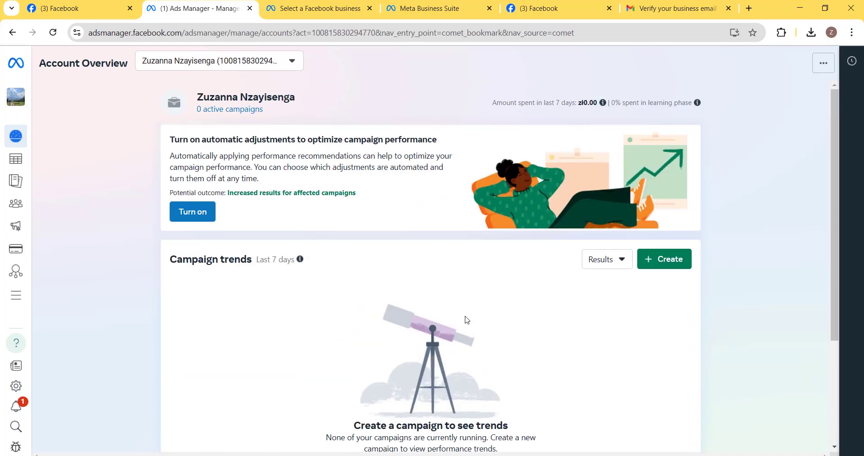
click(260, 60)
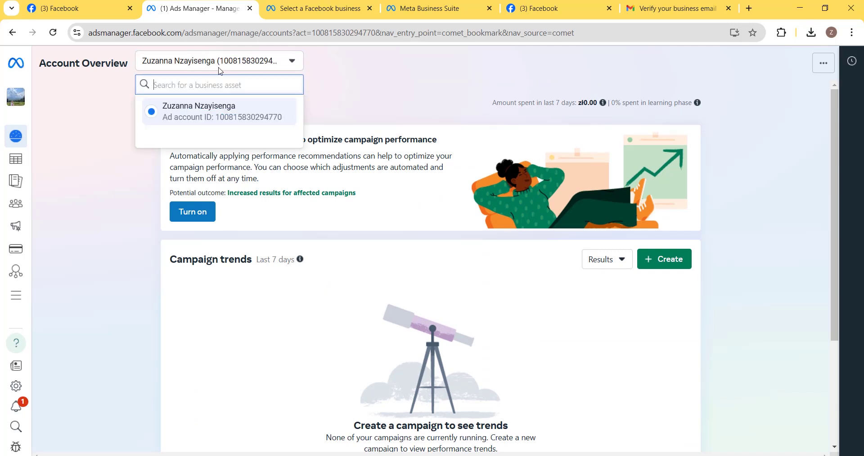
click(85, 135)
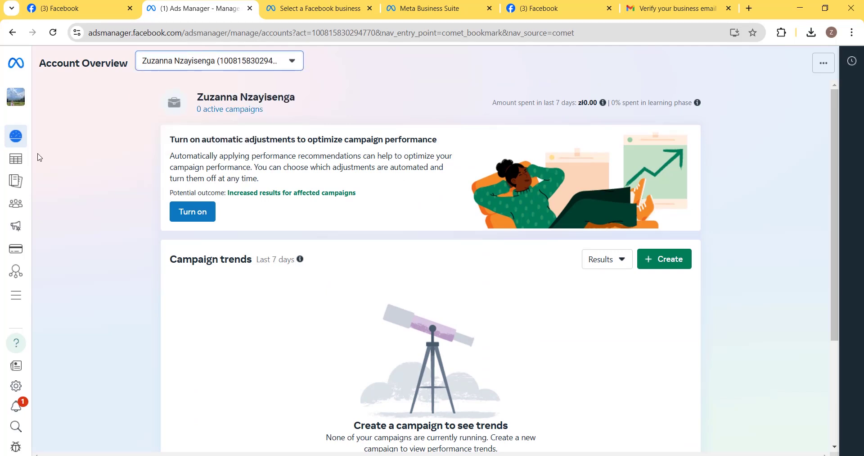
mouse_move(28, 191)
click(17, 406)
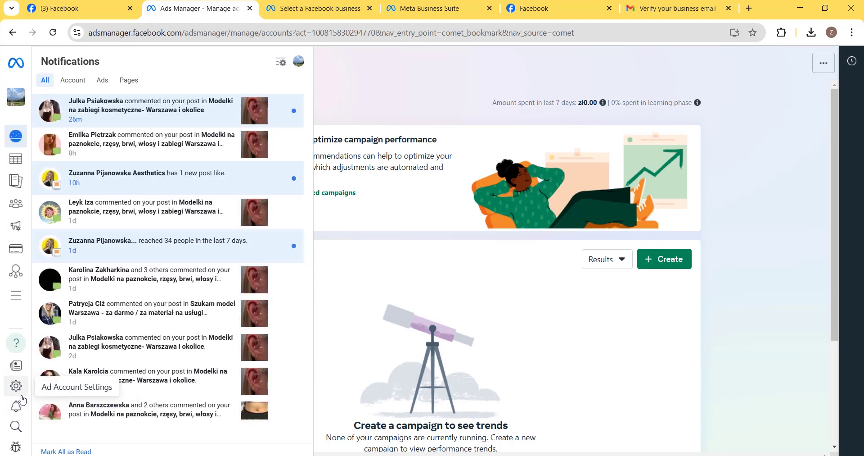
- Open the Ad account settings page, then display the All tools list over it
click(21, 398)
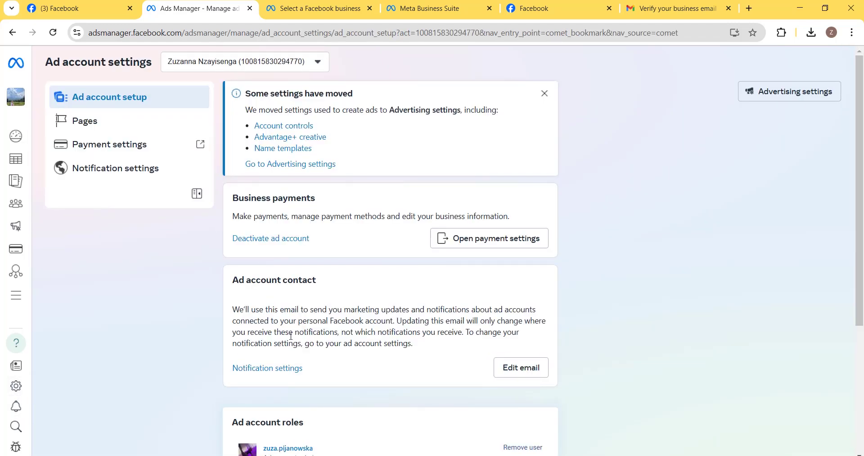
scroll(198, 338, down, 3)
scroll(190, 337, up, 3)
mouse_move(13, 149)
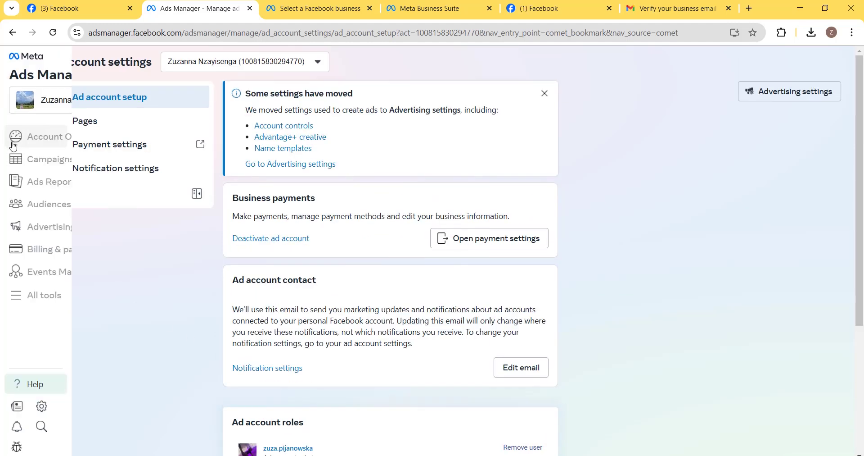
click(21, 301)
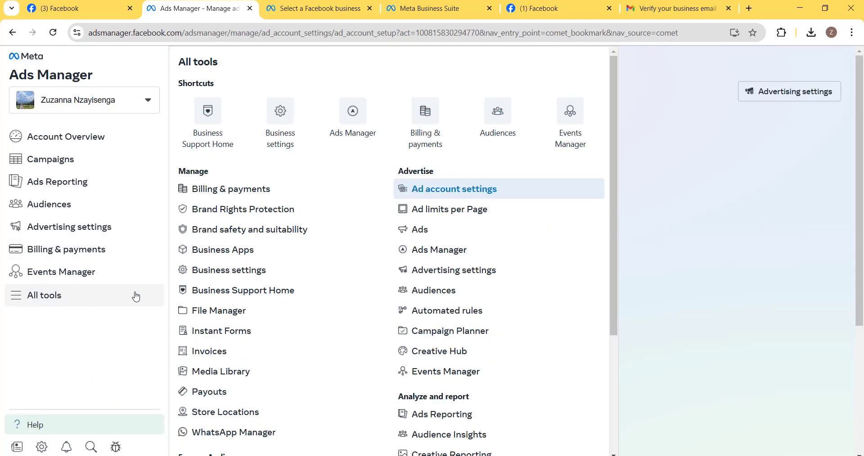